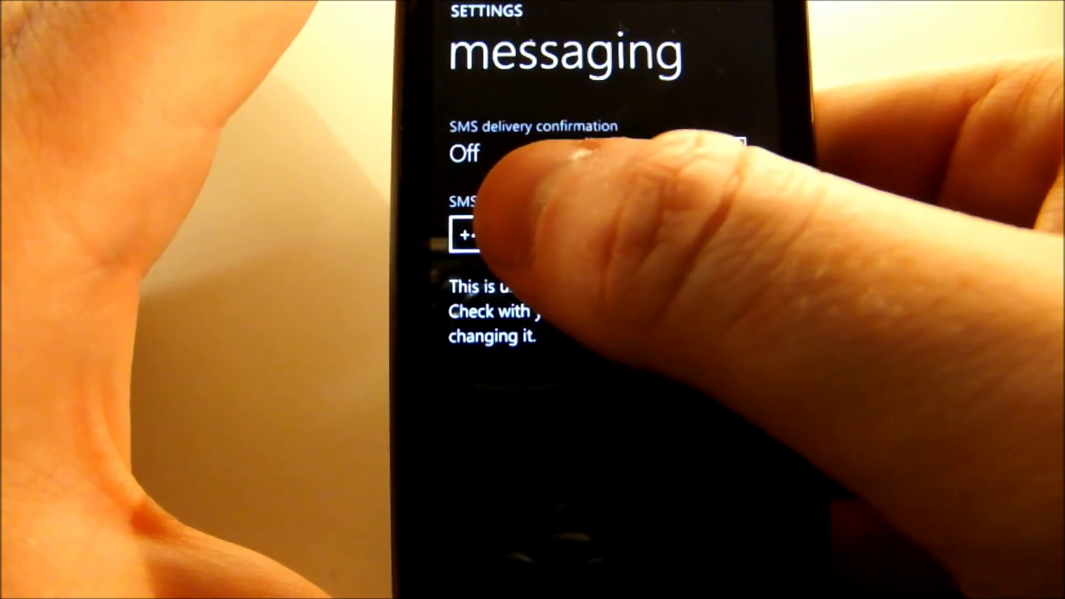
click(475, 234)
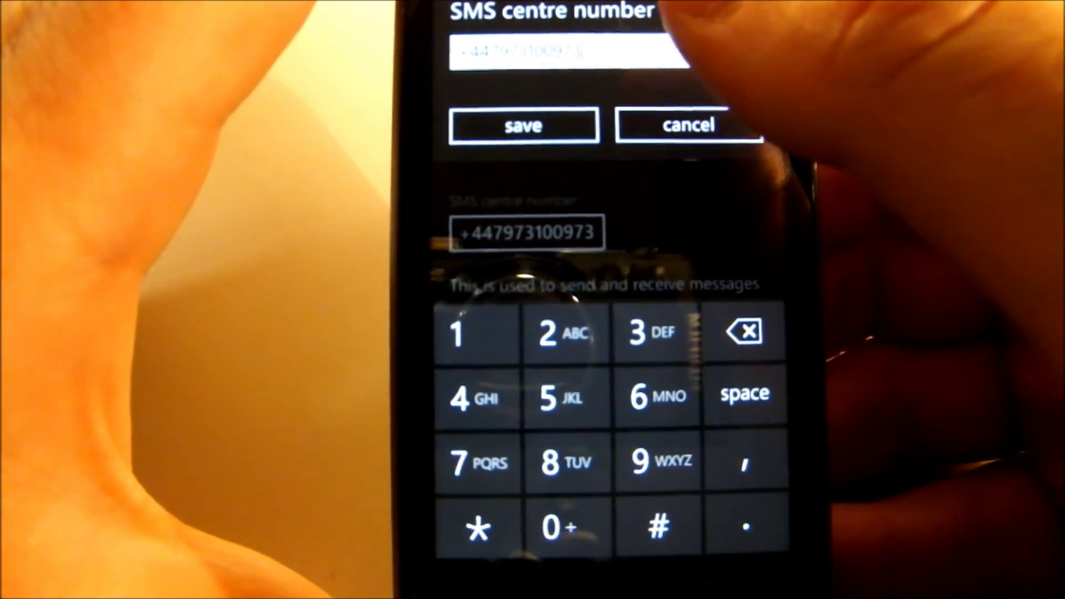
click(657, 126)
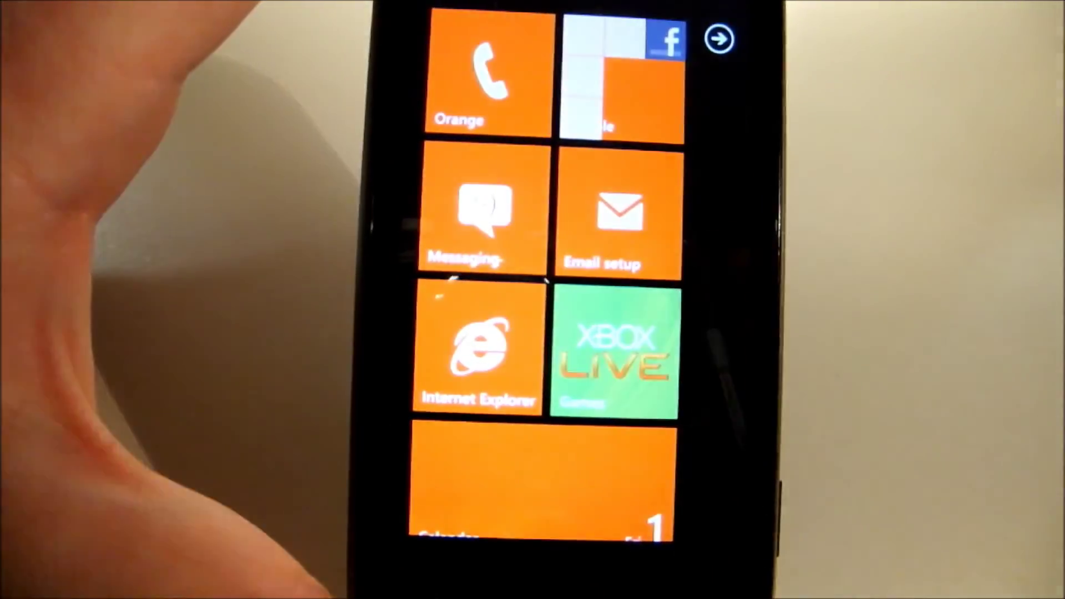
scroll(545, 274, down, 5)
scroll(545, 275, up, 5)
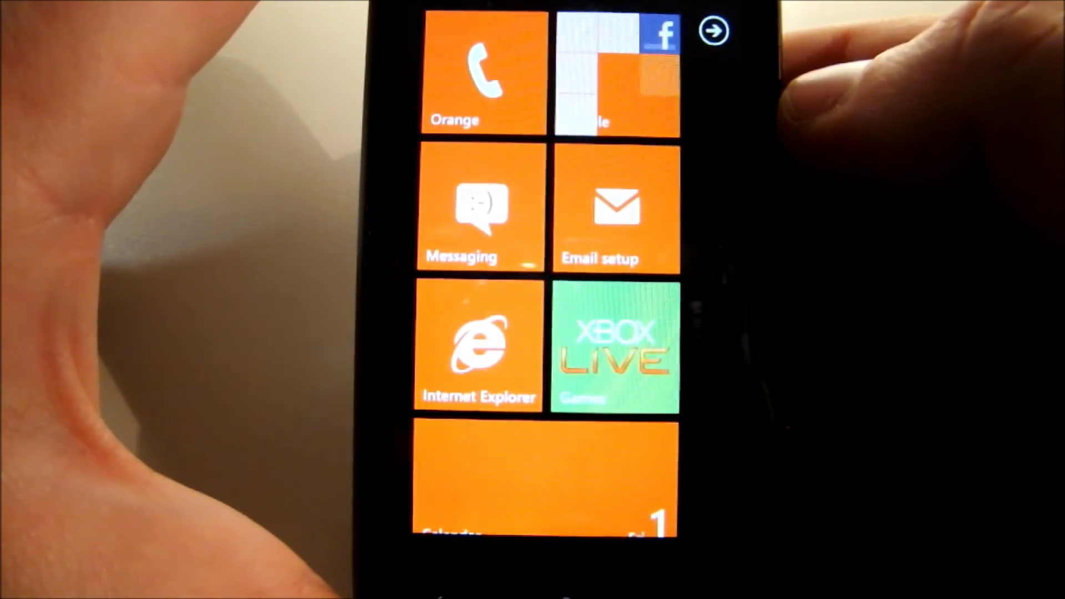
scroll(545, 333, down, 5)
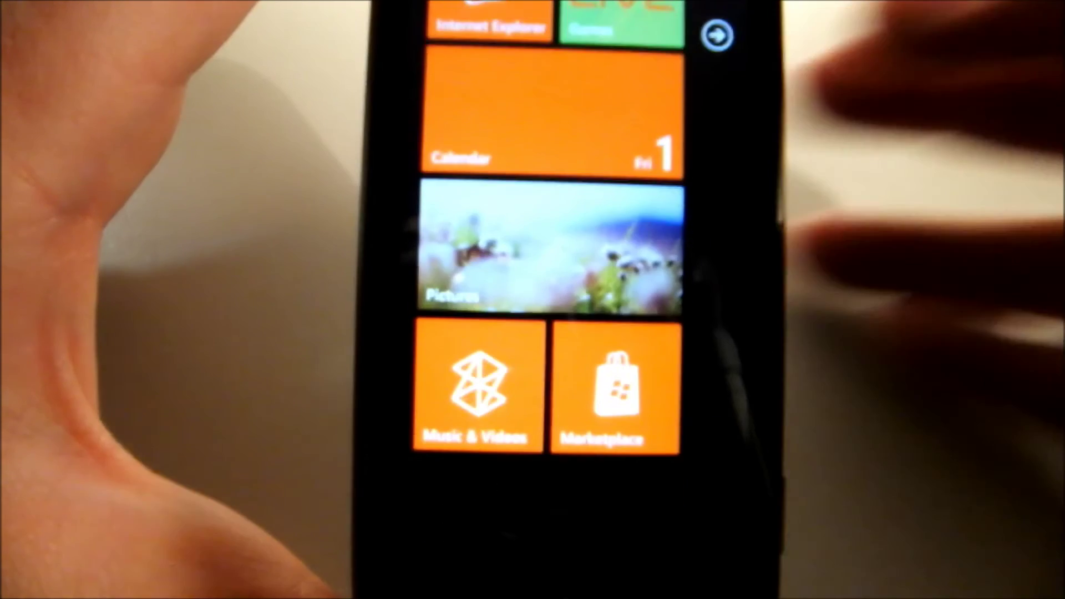